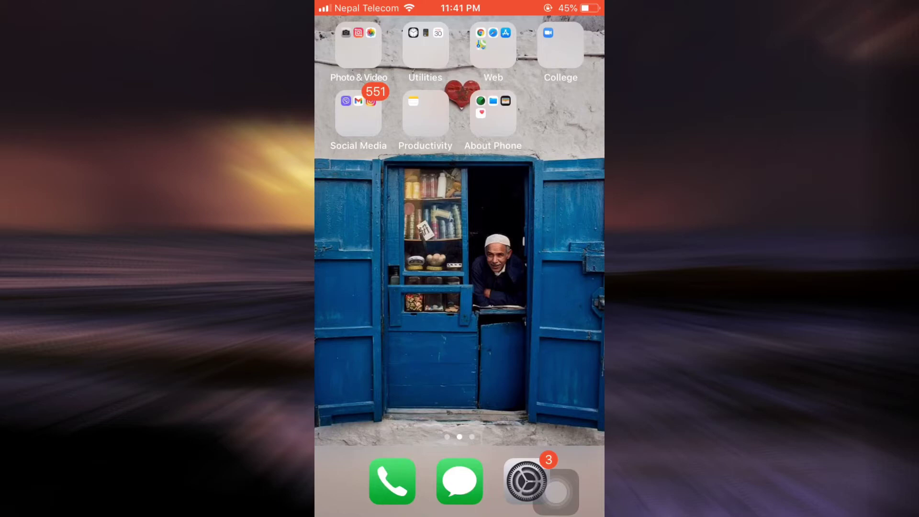
Launch Teams from the next home screen page and choose to sign in with another account.
{"action": "left_click_drag", "start_coordinate": [527, 287], "coordinate": [383, 287]}
{"action": "left_click", "coordinate": [358, 249]}
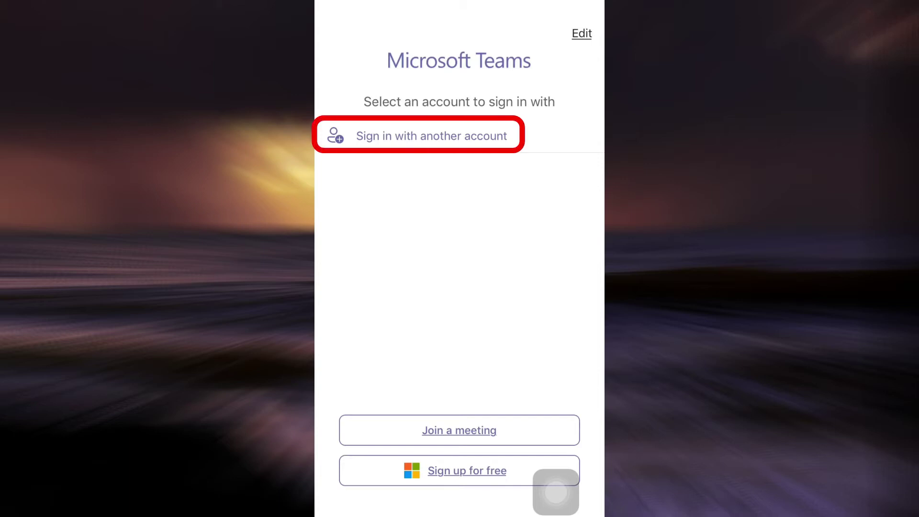
{"action": "left_click", "coordinate": [431, 136]}
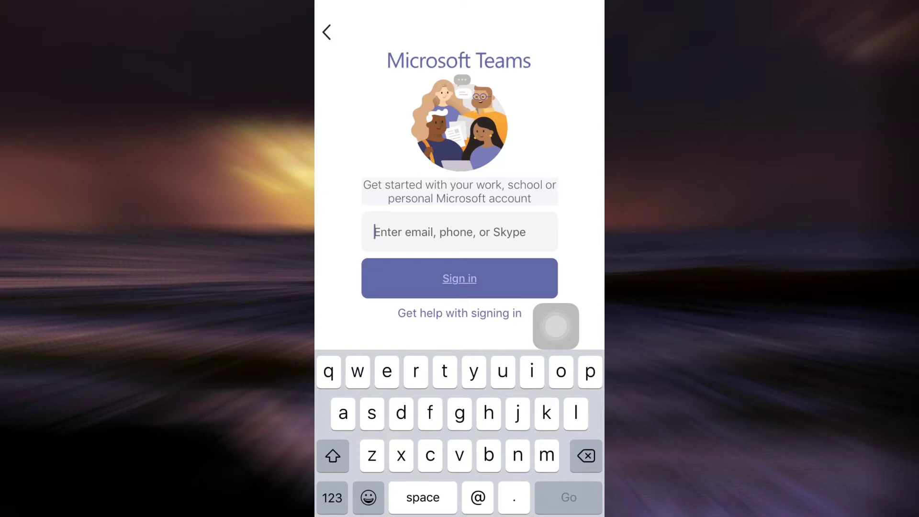
Paste the saved account e-mail into the sign-in field and submit it.
{"action": "left_click", "coordinate": [410, 232]}
{"action": "left_click", "coordinate": [374, 197]}
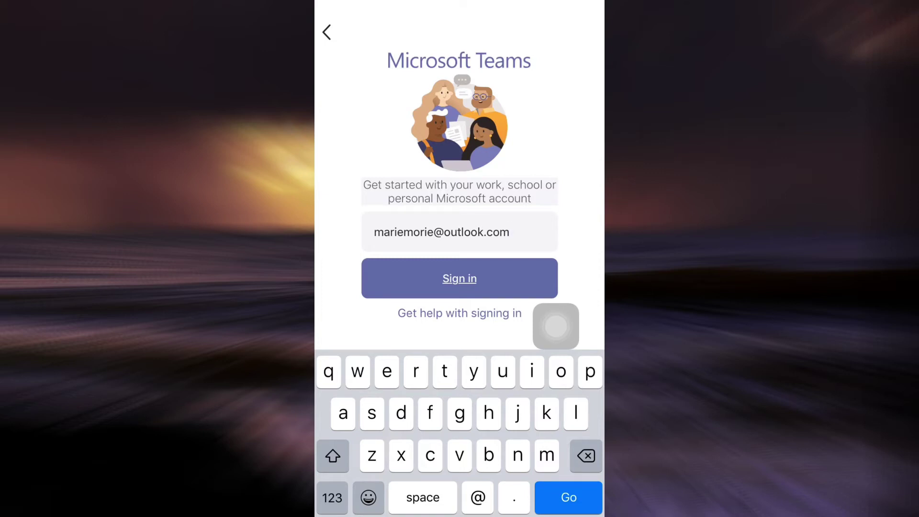
{"action": "key", "text": "Return"}
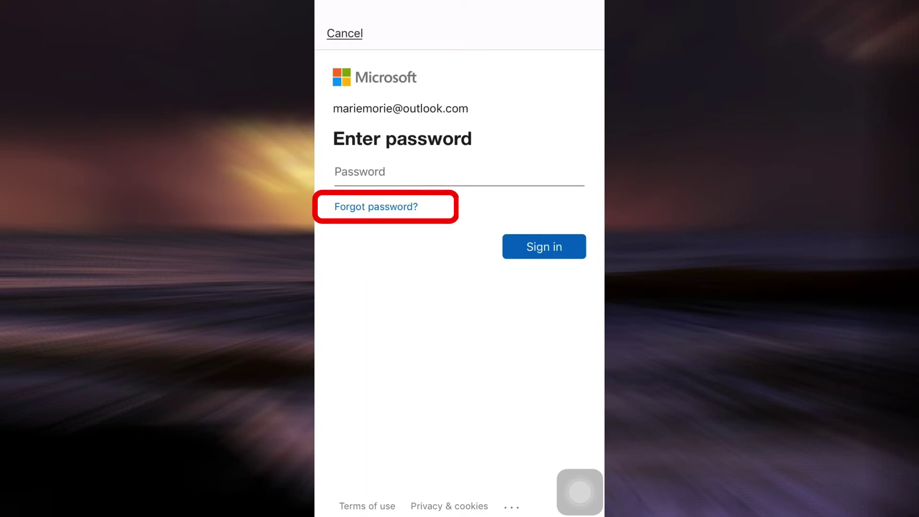
Start a forgotten-password reset, choose text verification, and confirm the phone number's last four digits.
{"action": "left_click", "coordinate": [375, 206]}
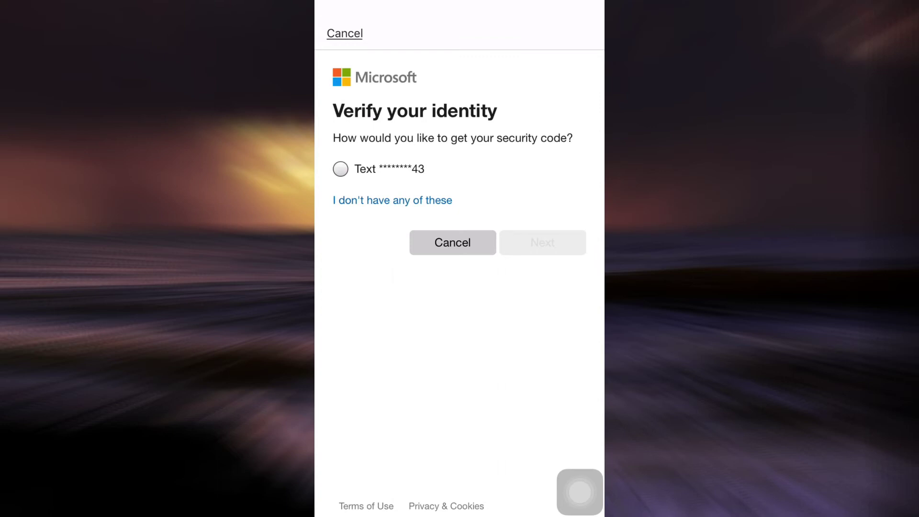
{"action": "left_click", "coordinate": [340, 169]}
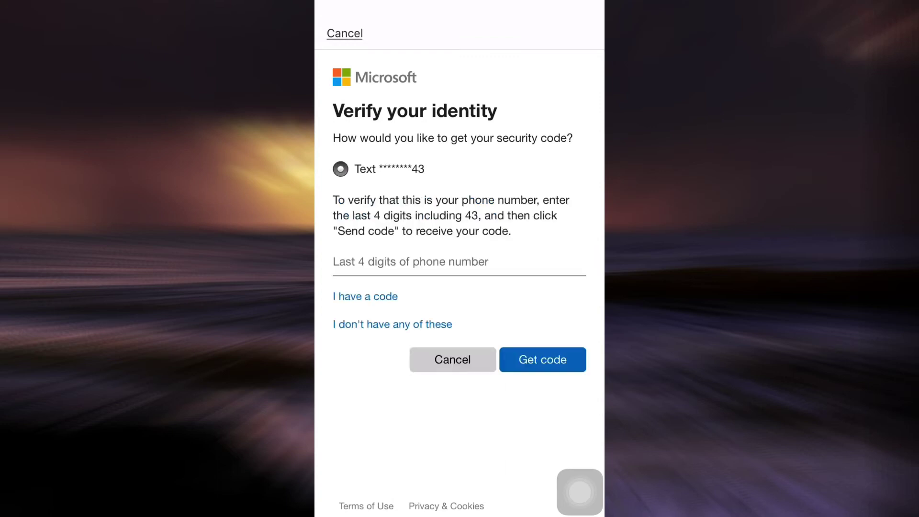
{"action": "left_click", "coordinate": [412, 261]}
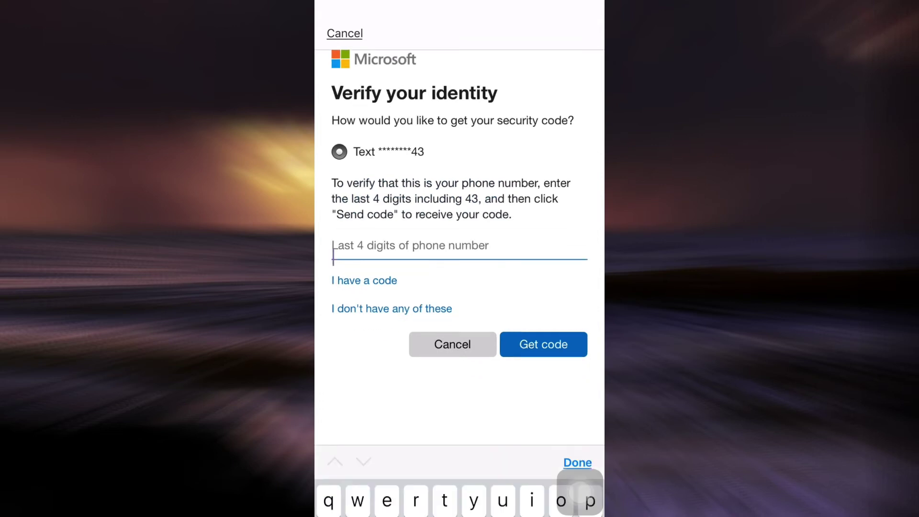
{"action": "left_click", "coordinate": [332, 497]}
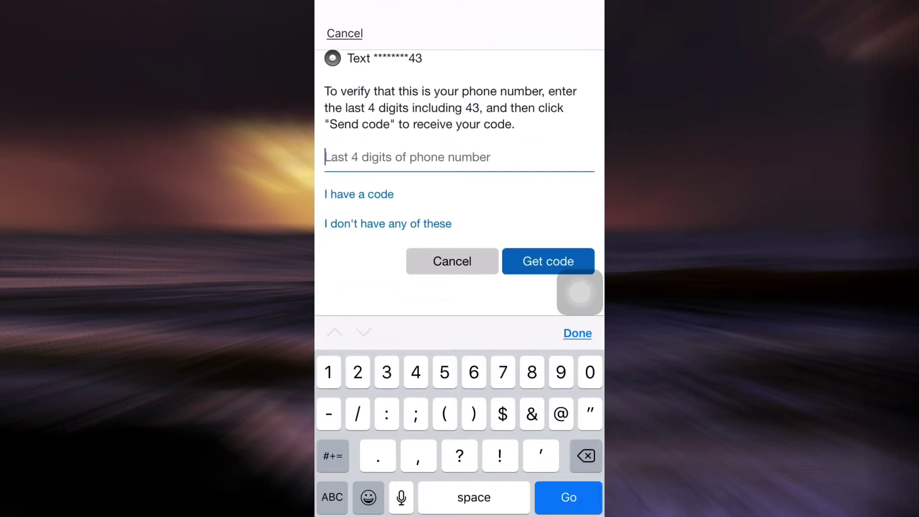
{"action": "type", "text": "3342"}
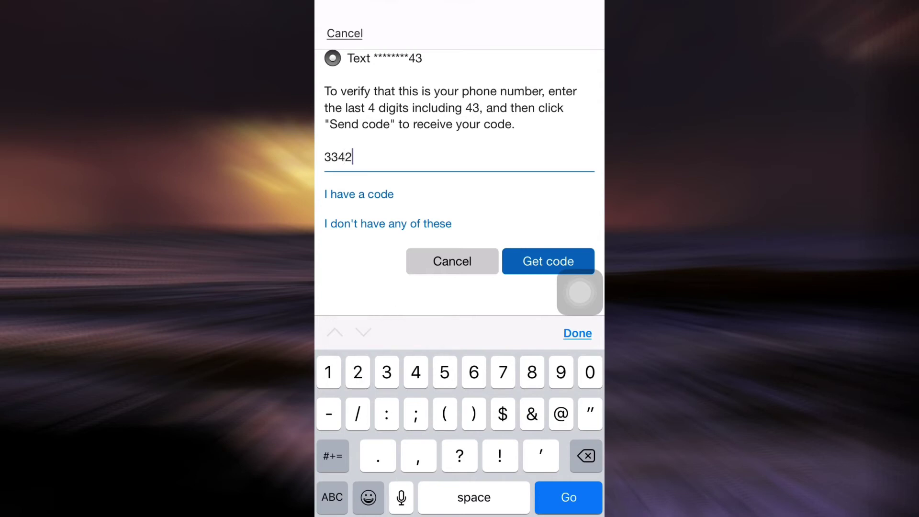
{"action": "key", "text": "BackSpace"}
{"action": "type", "text": "3"}
{"action": "key", "text": "Return"}
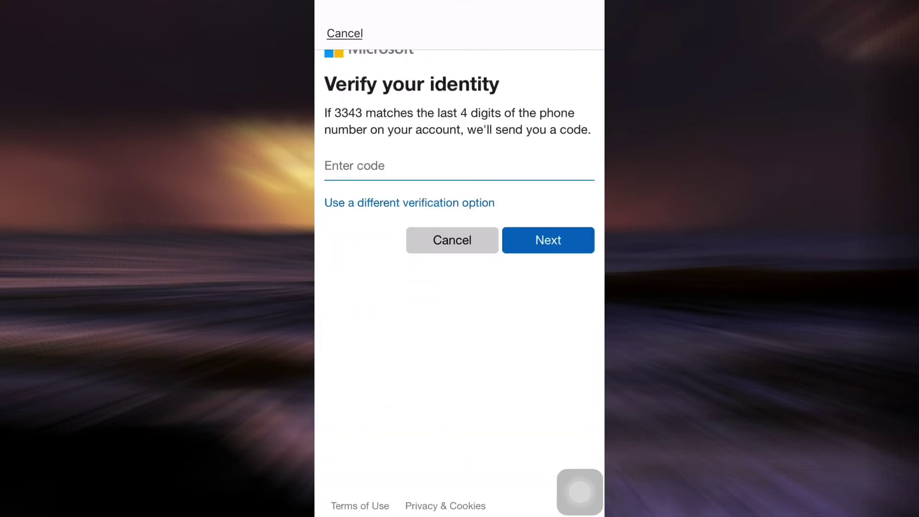
Copy the Microsoft reset code from the latest text in Messages.
{"action": "left_click", "coordinate": [354, 166]}
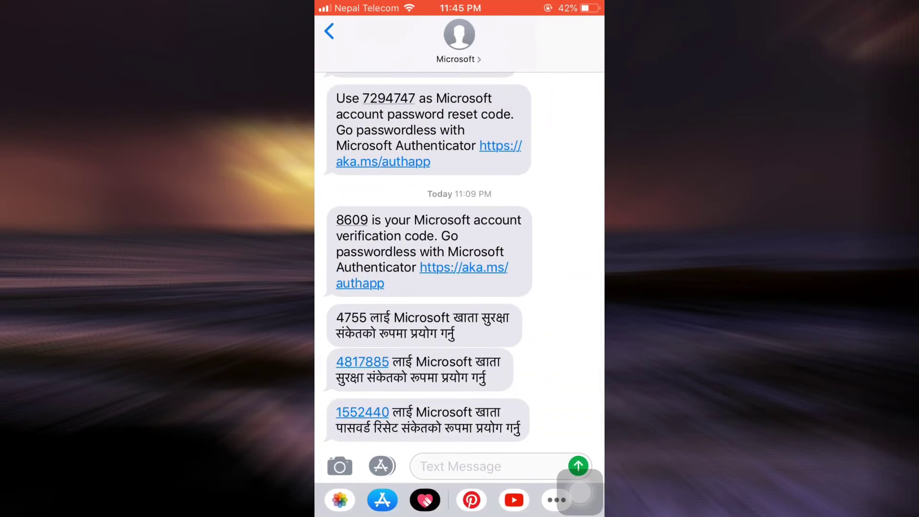
{"action": "left_click", "coordinate": [362, 412]}
{"action": "left_click", "coordinate": [459, 394]}
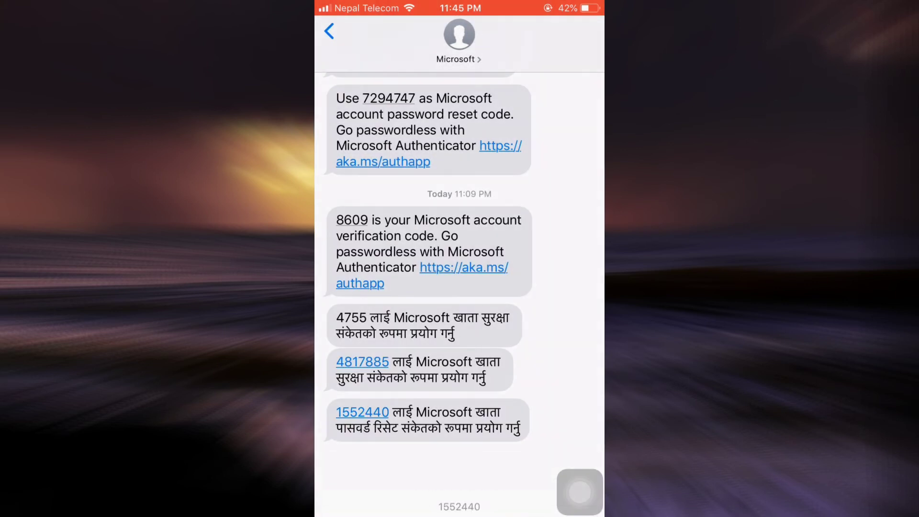
Back in Teams, paste the copied code into Enter code and submit it.
{"action": "double_click", "coordinate": [579, 492]}
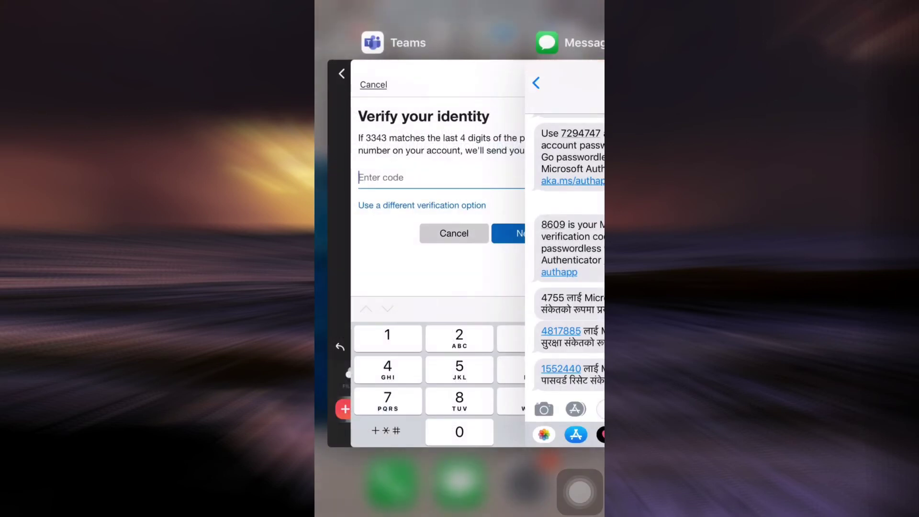
{"action": "left_click", "coordinate": [431, 268]}
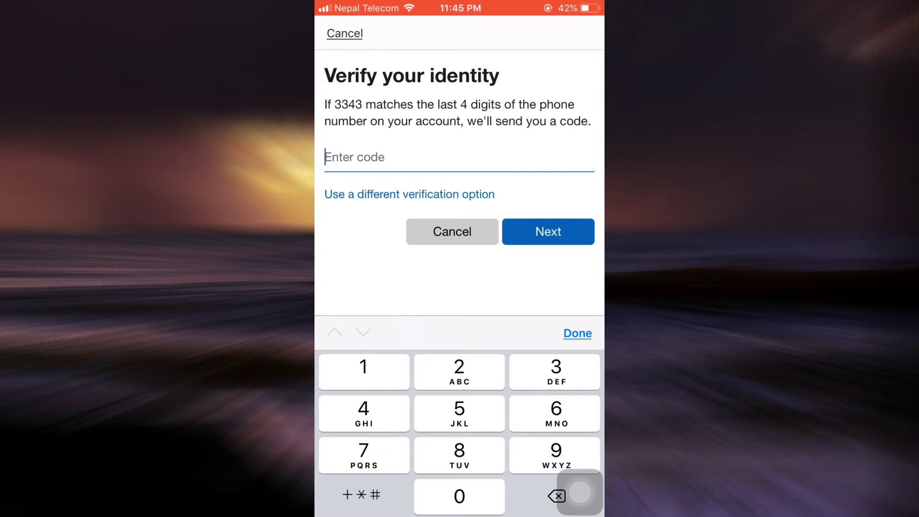
{"action": "left_click_drag", "start_coordinate": [579, 492], "coordinate": [580, 293]}
{"action": "left_click", "coordinate": [335, 158]}
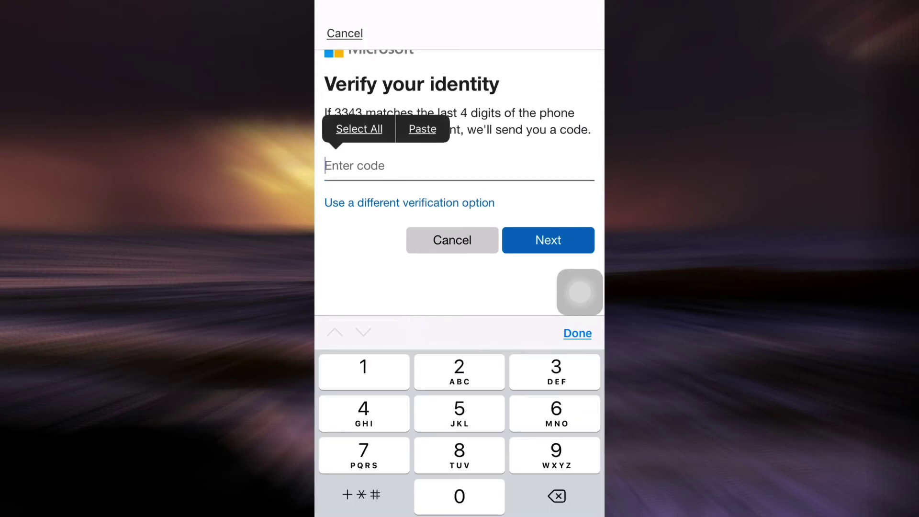
{"action": "left_click", "coordinate": [422, 128]}
{"action": "left_click", "coordinate": [548, 239]}
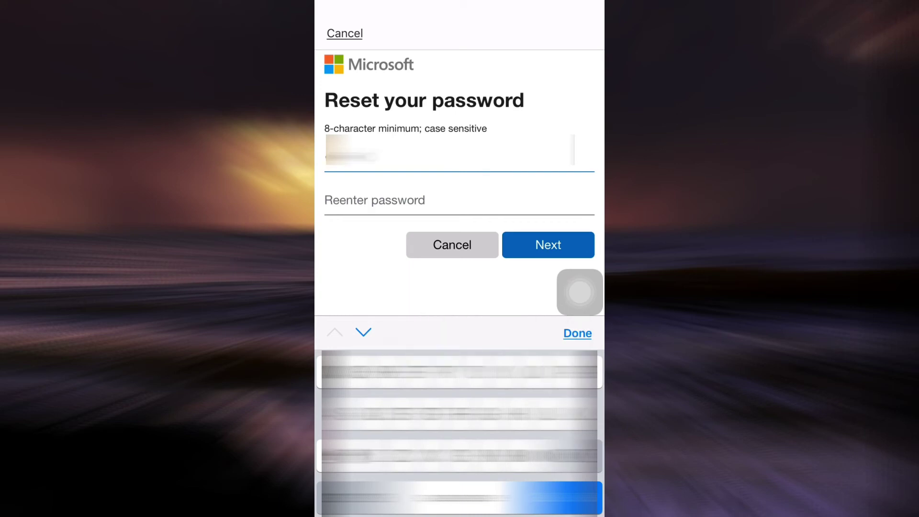
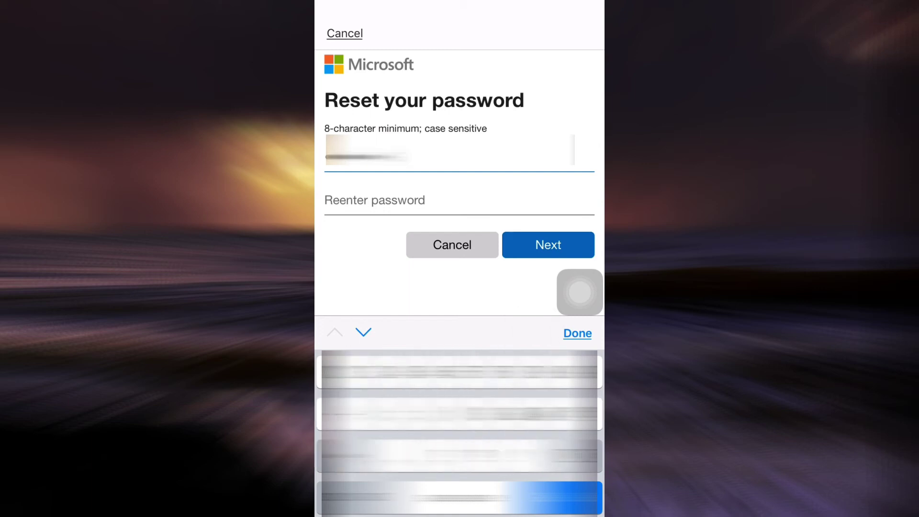
Type the new account password, re-enter it to confirm, and submit the reset.
{"action": "left_click", "coordinate": [373, 200]}
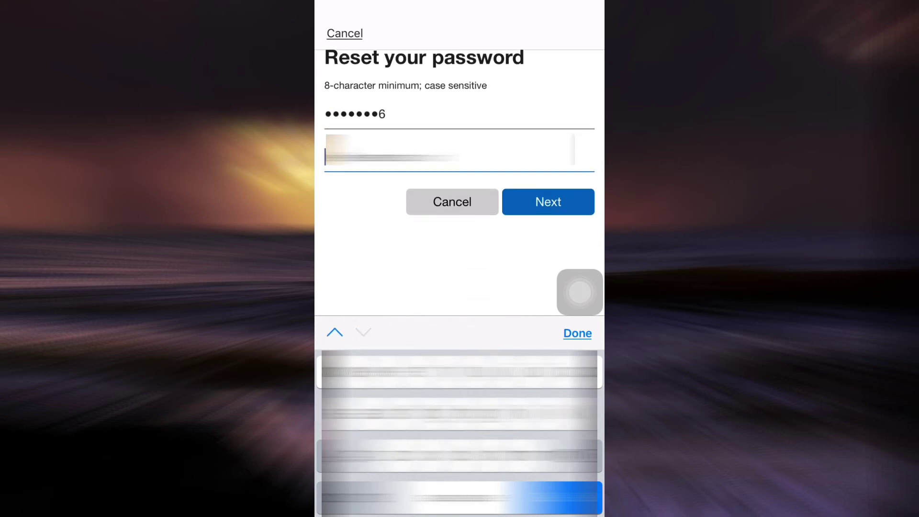
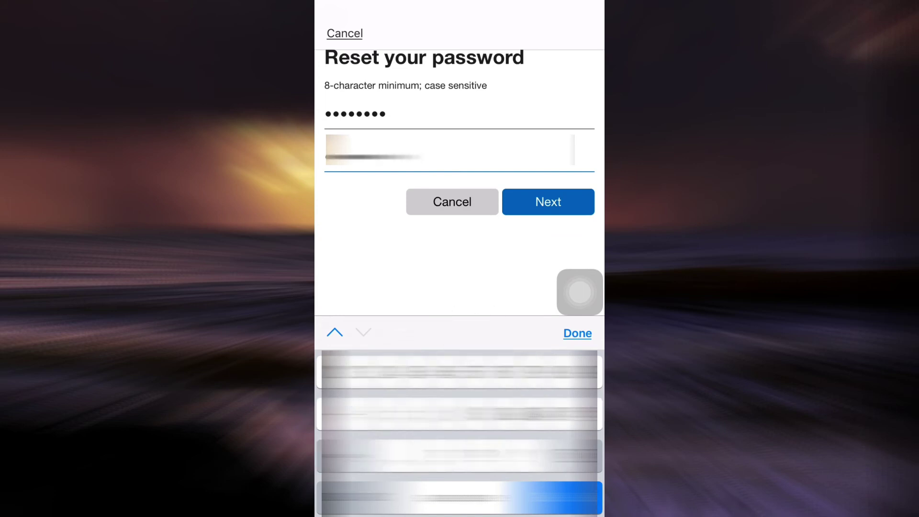
{"action": "key", "text": "Return"}
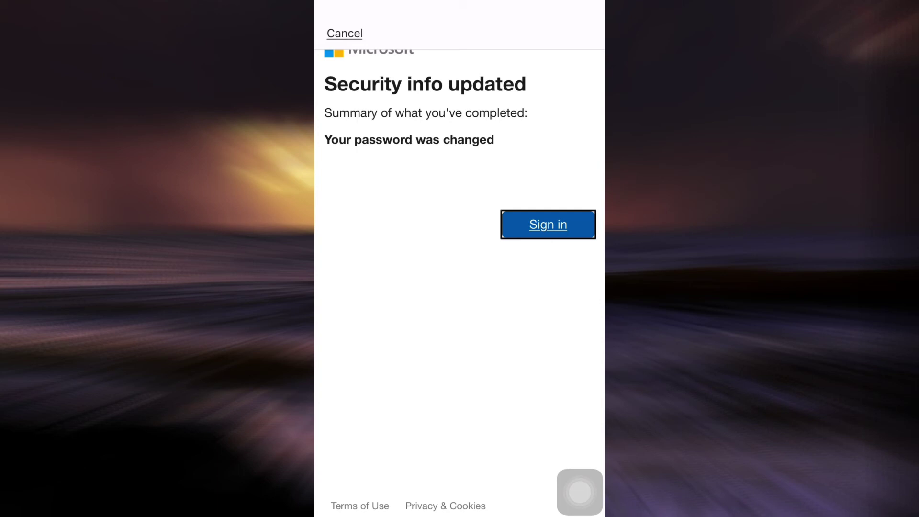
Choose Sign in on the Security info updated confirmation.
{"action": "left_click", "coordinate": [548, 224]}
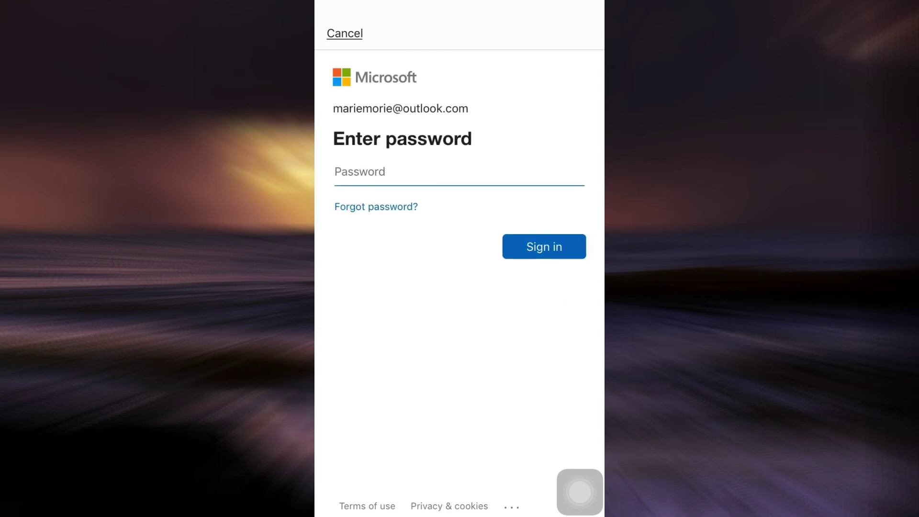
Enter the new password on the Enter password page and sign in to Teams.
{"action": "left_click", "coordinate": [431, 171]}
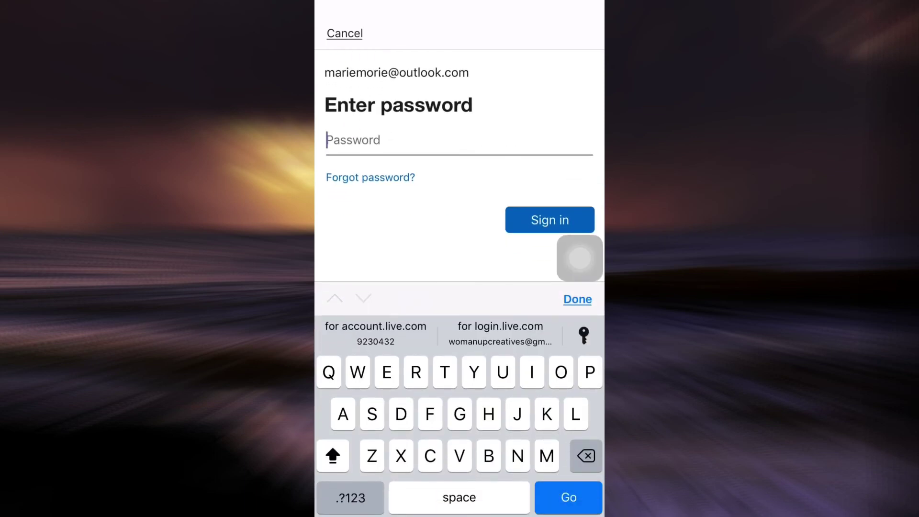
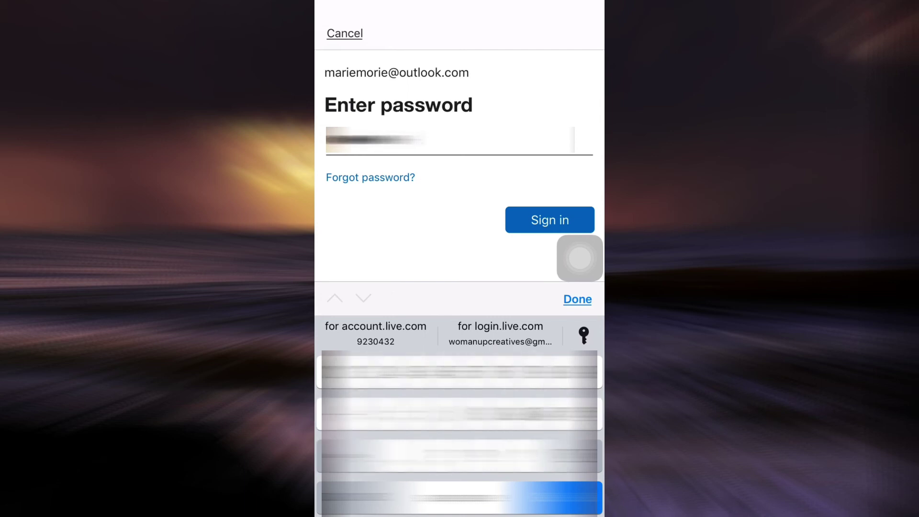
{"action": "key", "text": "Return"}
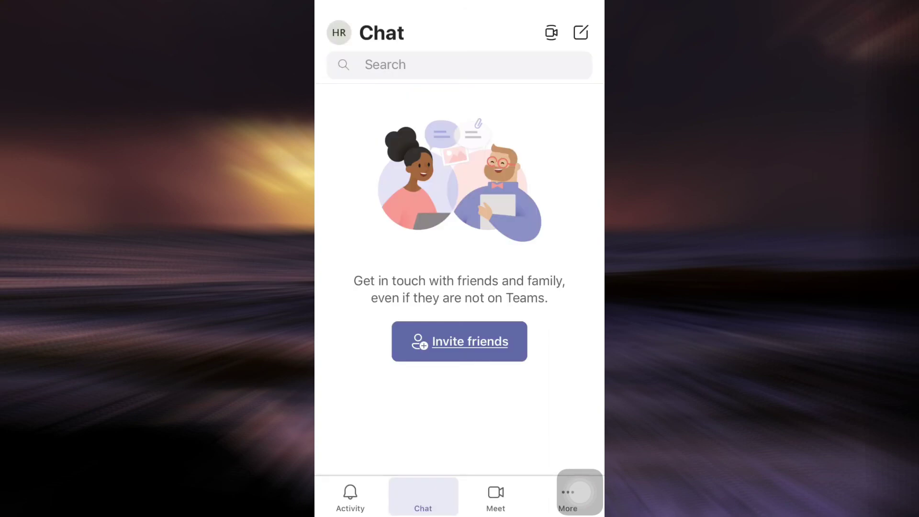
Check the signed-in account in the profile panel, then close it back to the empty Chat screen.
{"action": "left_click", "coordinate": [339, 33]}
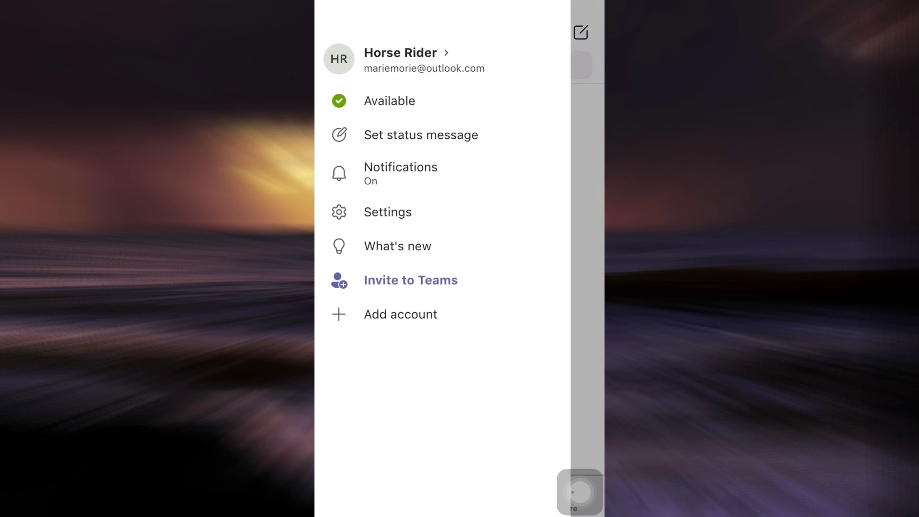
{"action": "left_click", "coordinate": [587, 258]}
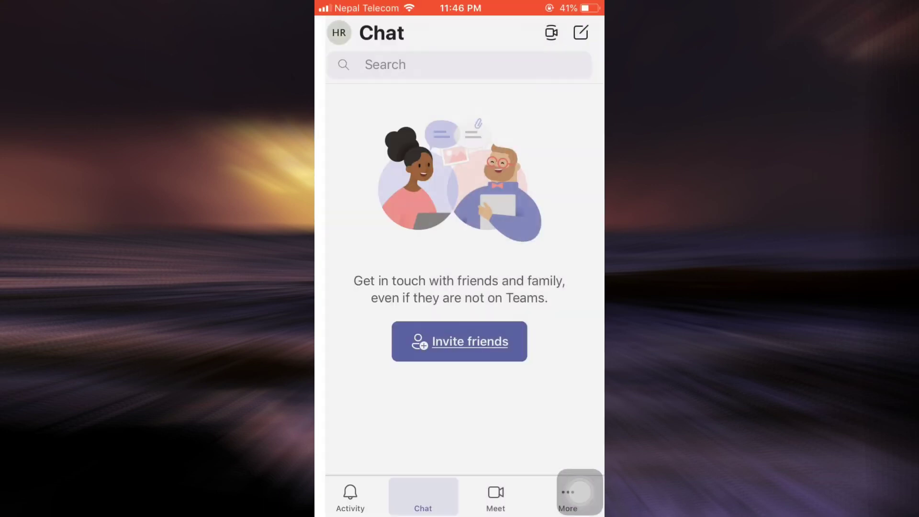